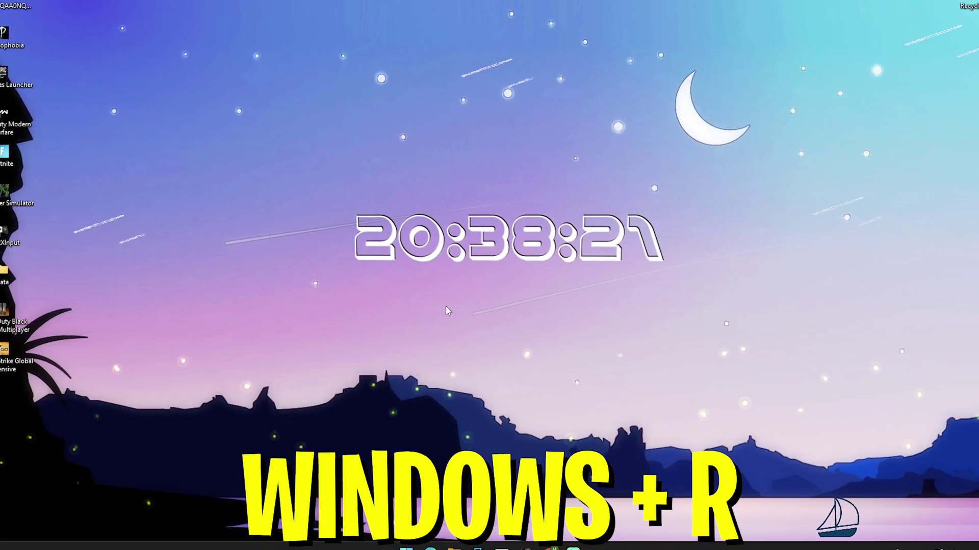
# - Launch Registry Editor by running regedit from the Run box
pyautogui.press('super+r')
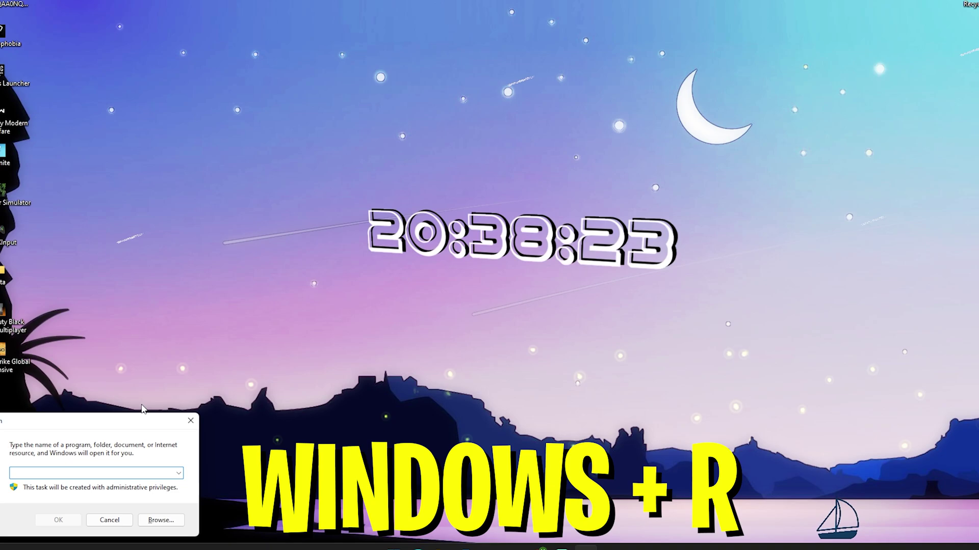
pyautogui.moveTo(141, 422)
pyautogui.mouseDown()
pyautogui.moveTo(501, 207)
pyautogui.moveTo(483, 210)
pyautogui.mouseUp()
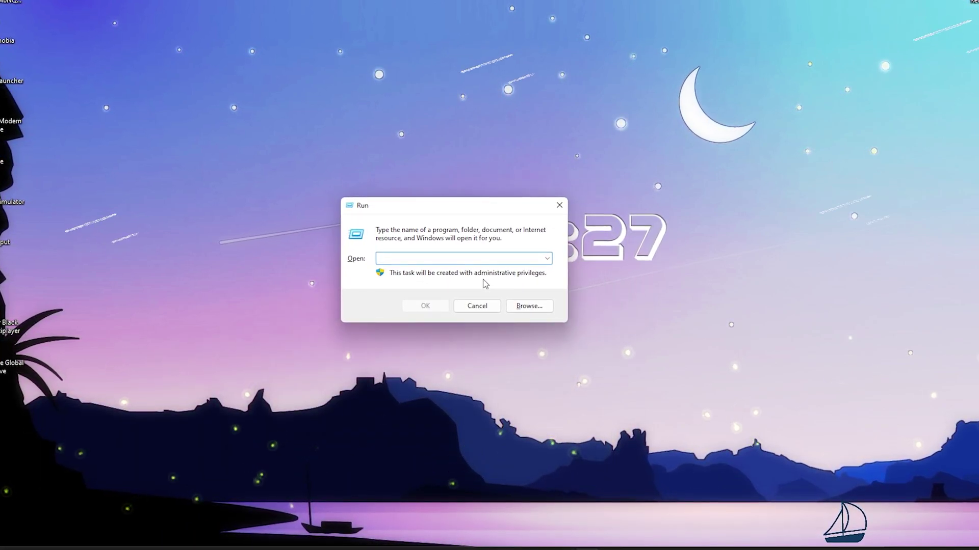
pyautogui.write('regedit')
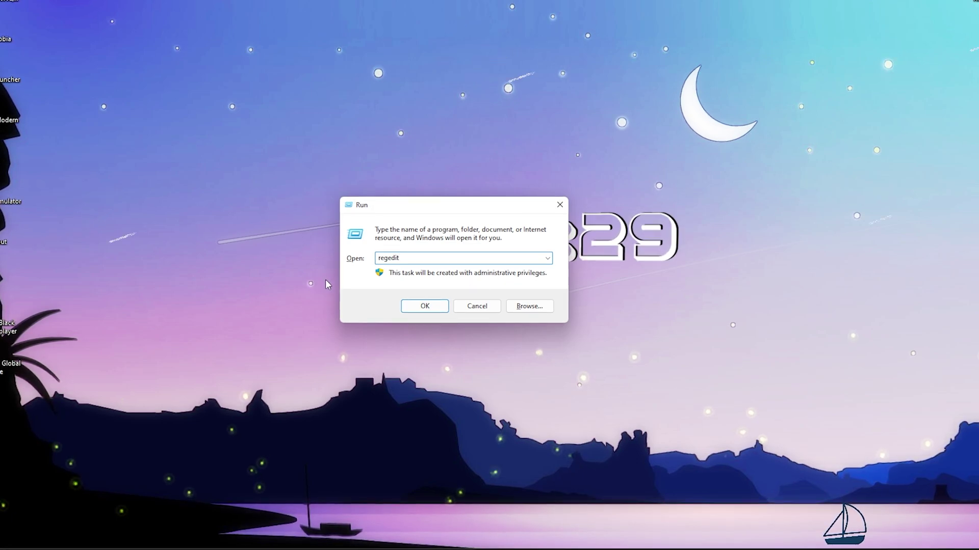
pyautogui.click(422, 306)
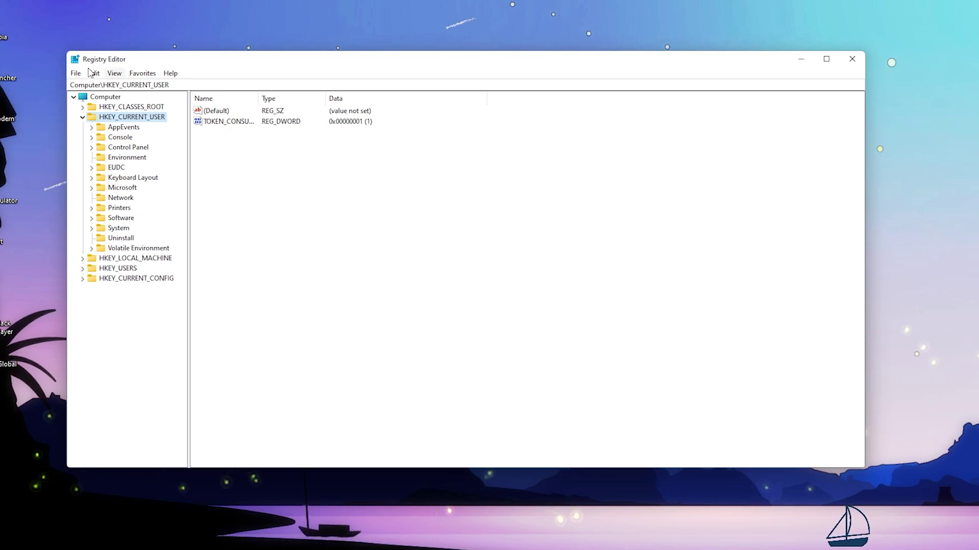
# - Navigate to HKEY_CURRENT_USER\Control Panel\Mouse to list values like MouseSpeed
pyautogui.click(82, 117)
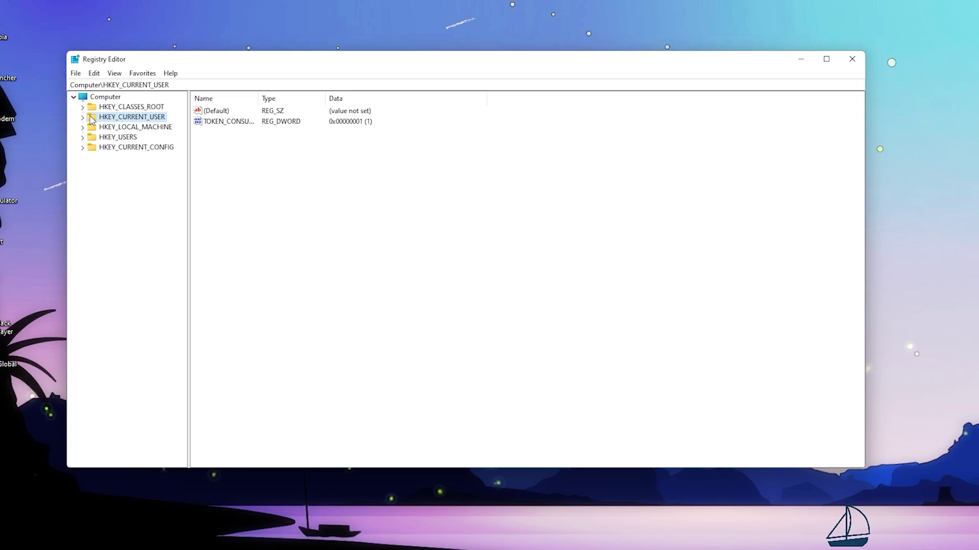
pyautogui.doubleClick(91, 119)
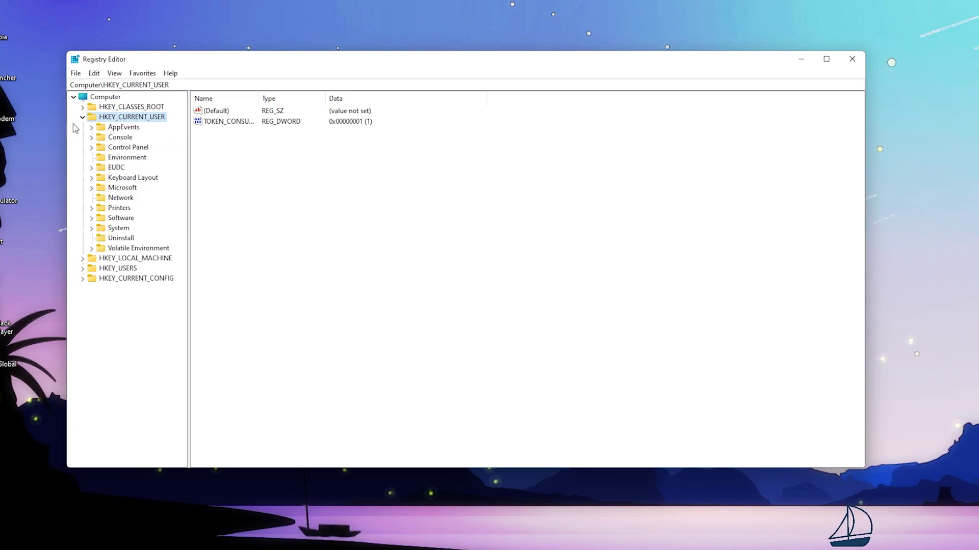
pyautogui.click(128, 148)
pyautogui.click(92, 148)
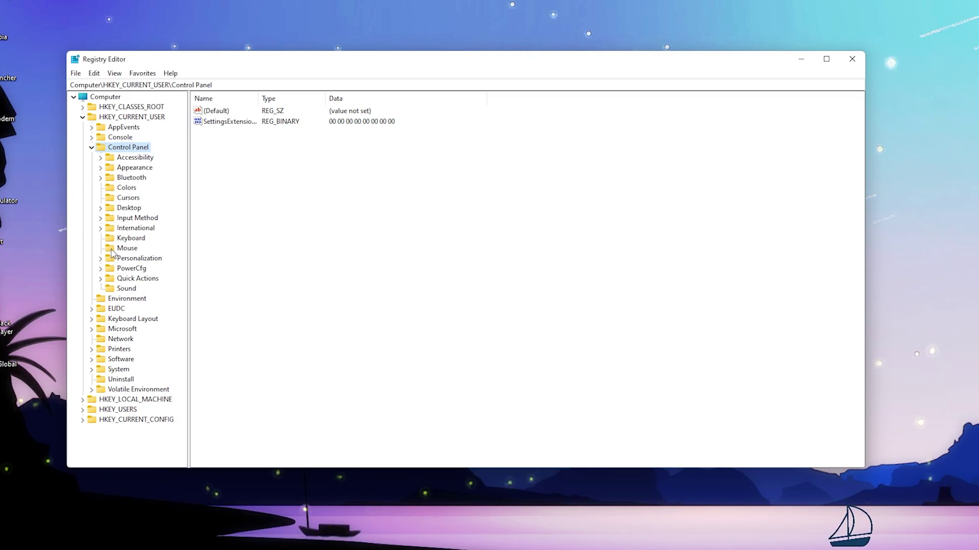
pyautogui.click(125, 248)
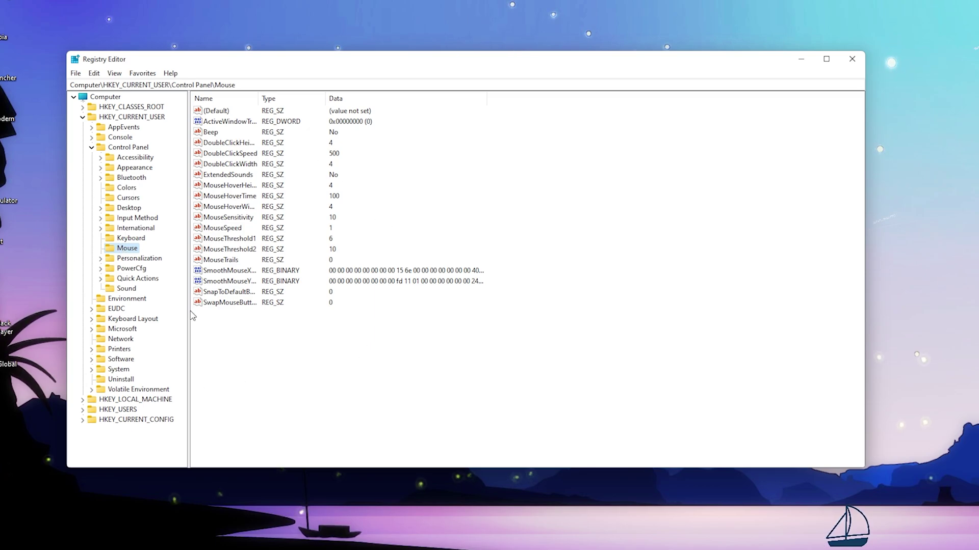
pyautogui.moveTo(338, 62); pyautogui.dragTo(353, 62)
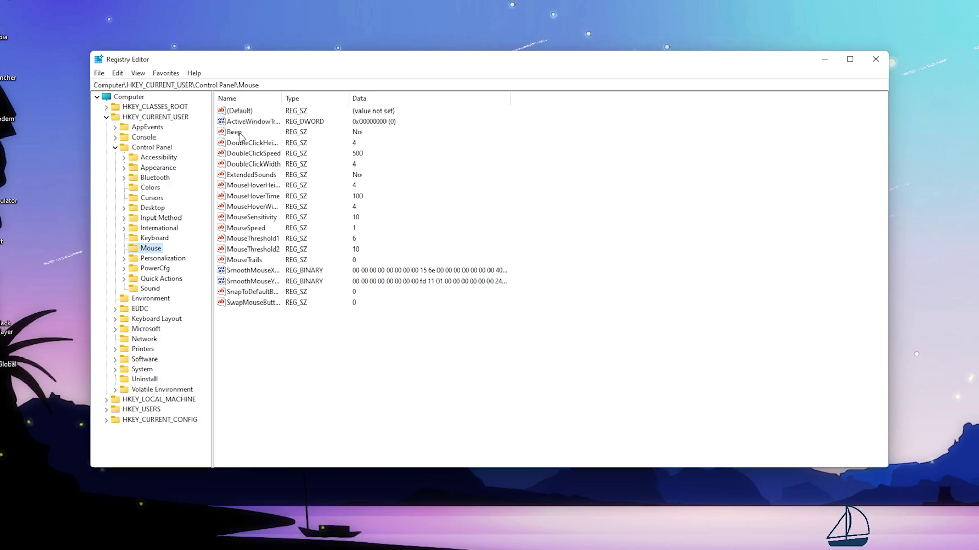
# - Change the MouseHoverTime value data from 100 to 10
pyautogui.doubleClick(239, 198)
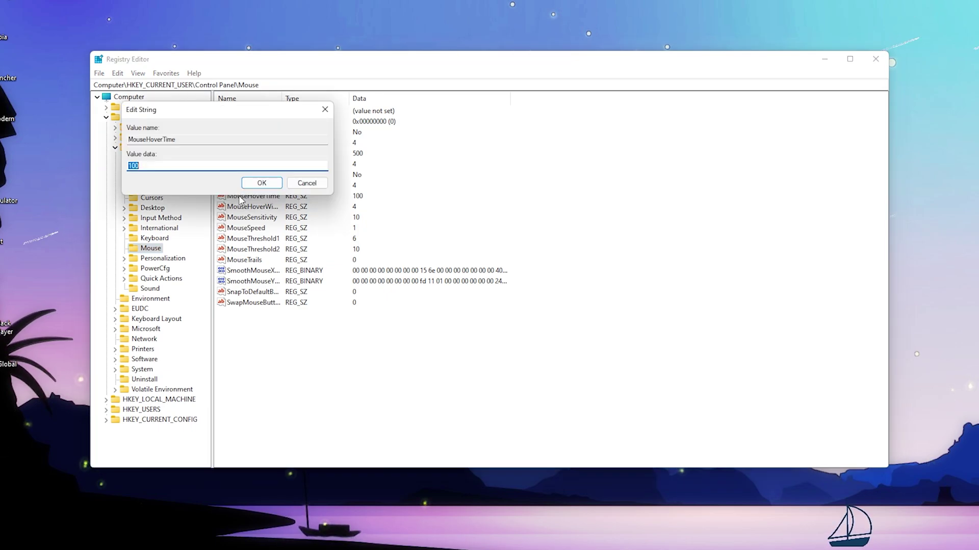
pyautogui.moveTo(210, 122)
pyautogui.mouseDown()
pyautogui.moveTo(227, 142)
pyautogui.moveTo(393, 185)
pyautogui.mouseUp()
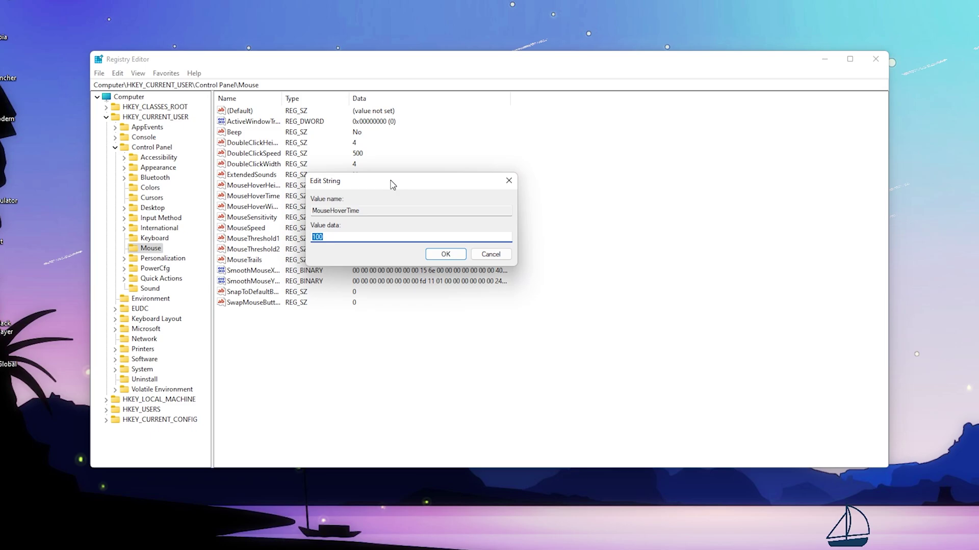
pyautogui.click(336, 237)
pyautogui.write('10')
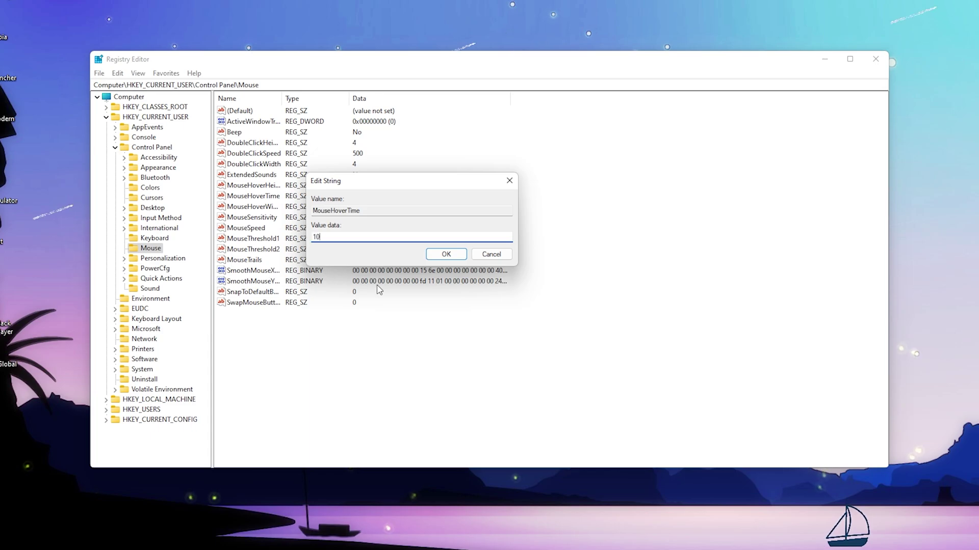
pyautogui.click(448, 254)
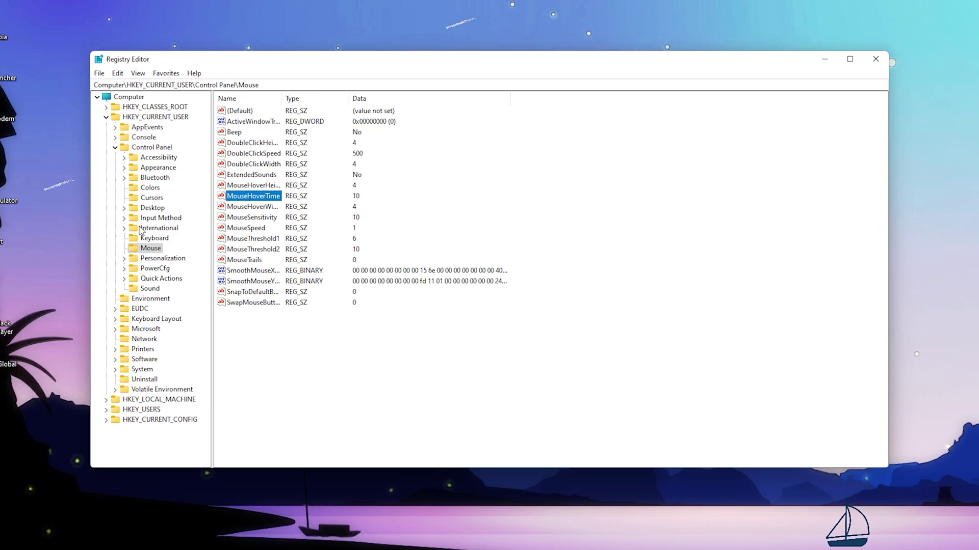
# - Under Control Panel\Desktop, set the MenuShowDelay value data to 10
pyautogui.click(153, 208)
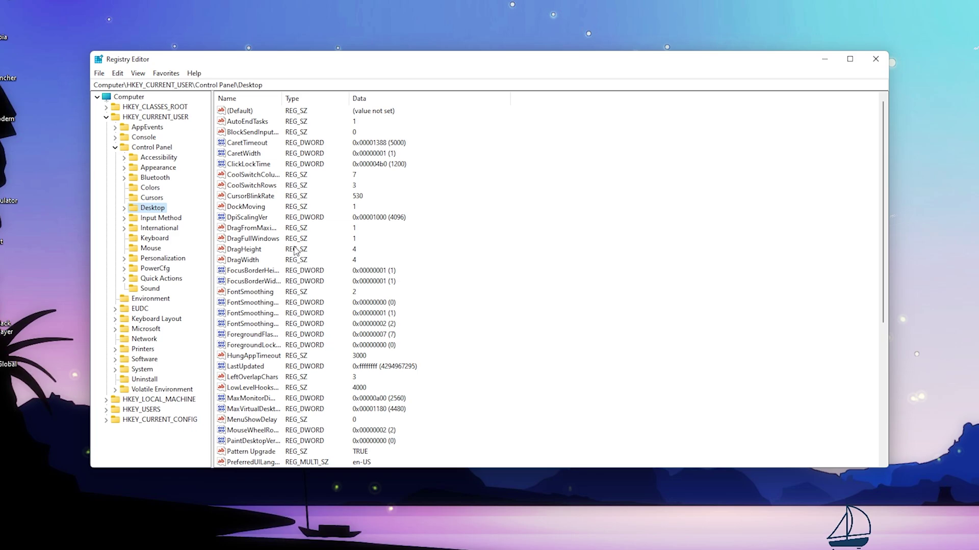
pyautogui.scroll(-1, 257, 307)
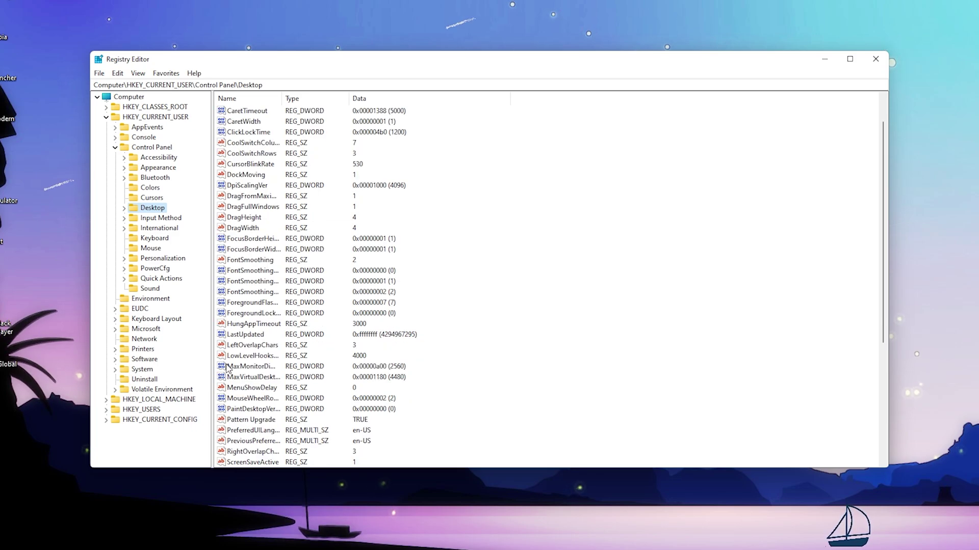
pyautogui.scroll(-1, 230, 370)
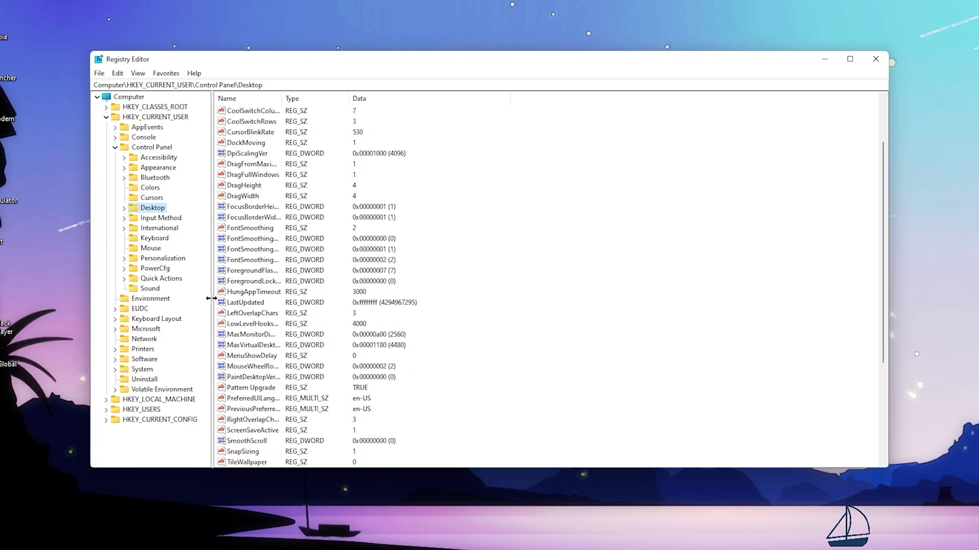
pyautogui.click(239, 356)
pyautogui.scroll(-1, 239, 360)
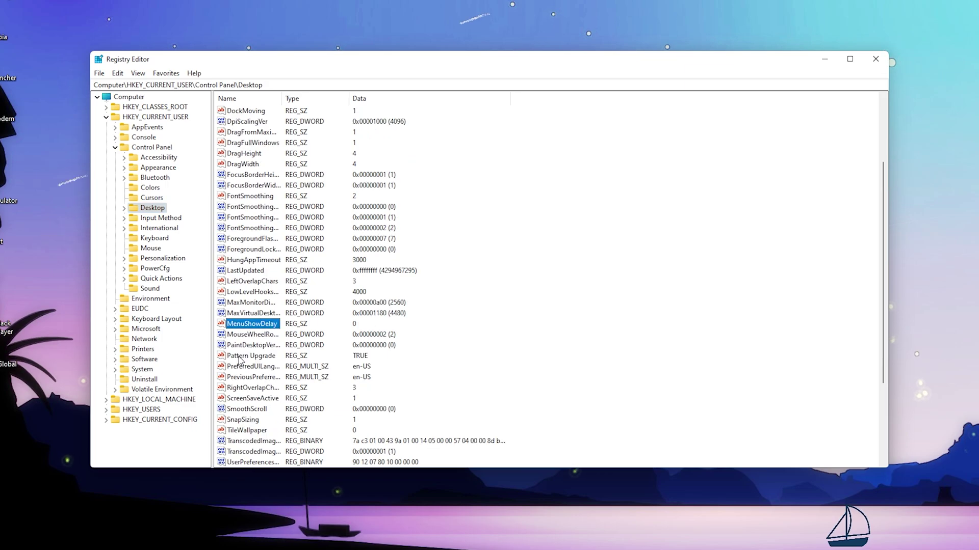
pyautogui.doubleClick(222, 325)
pyautogui.write('10')
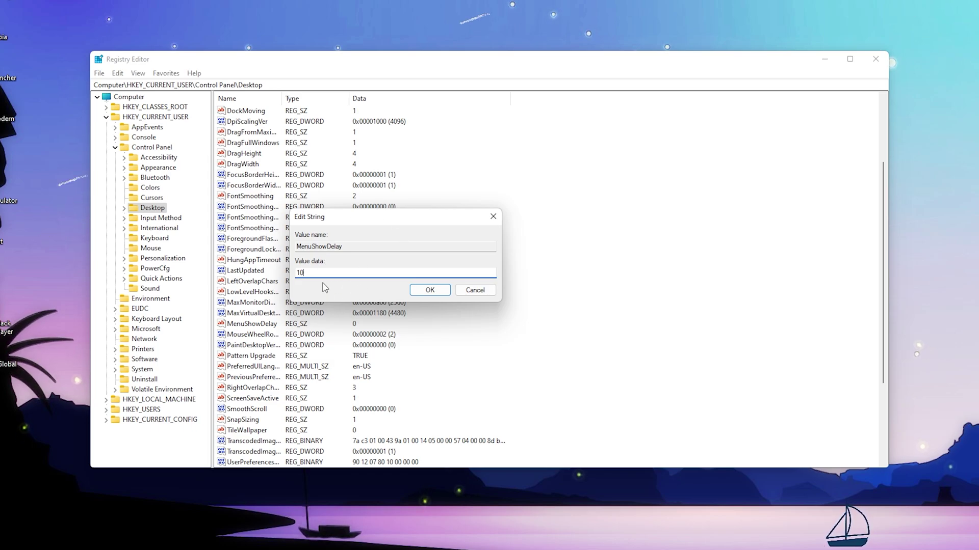
pyautogui.click(426, 291)
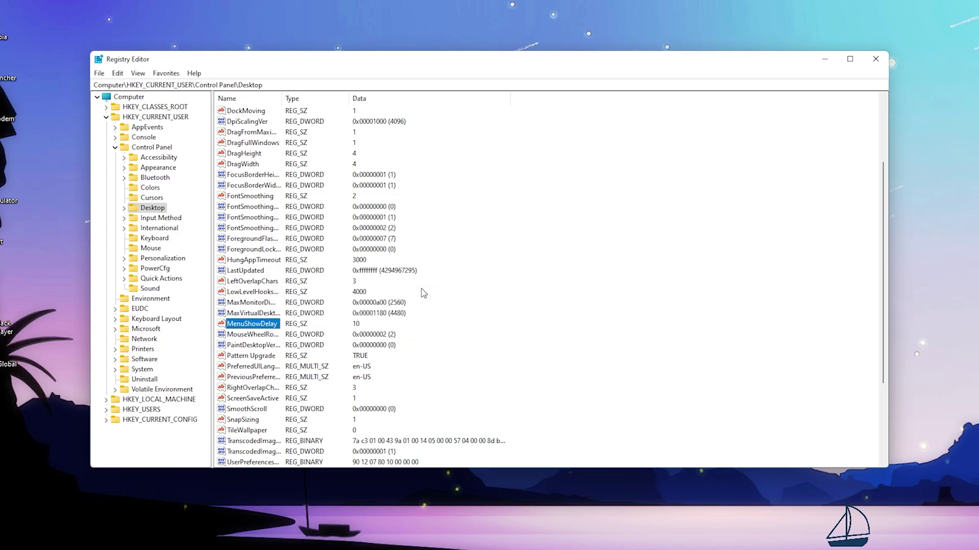
# - Close the Registry Editor window
pyautogui.click(876, 59)
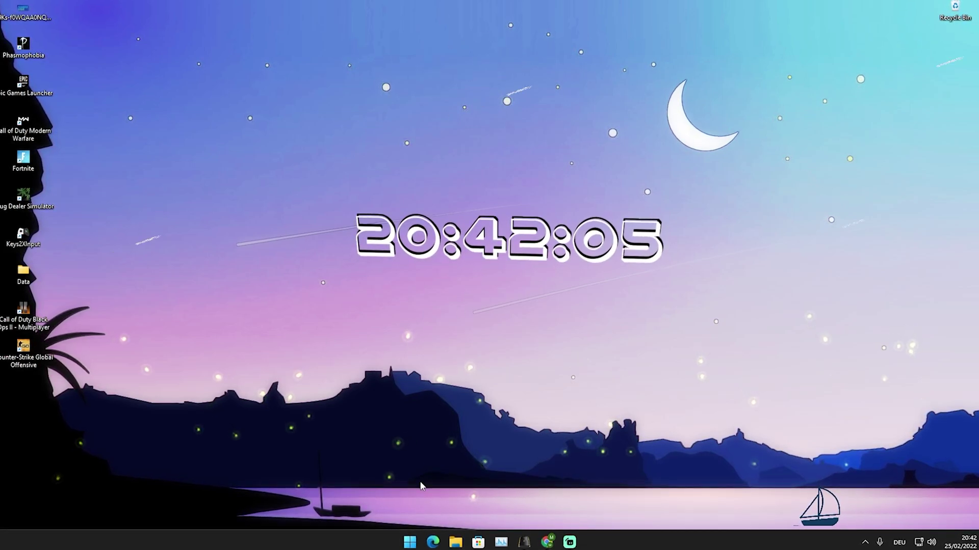
# - Open Device Manager from Windows search and centre its window
pyautogui.press('super')
pyautogui.write('devic')
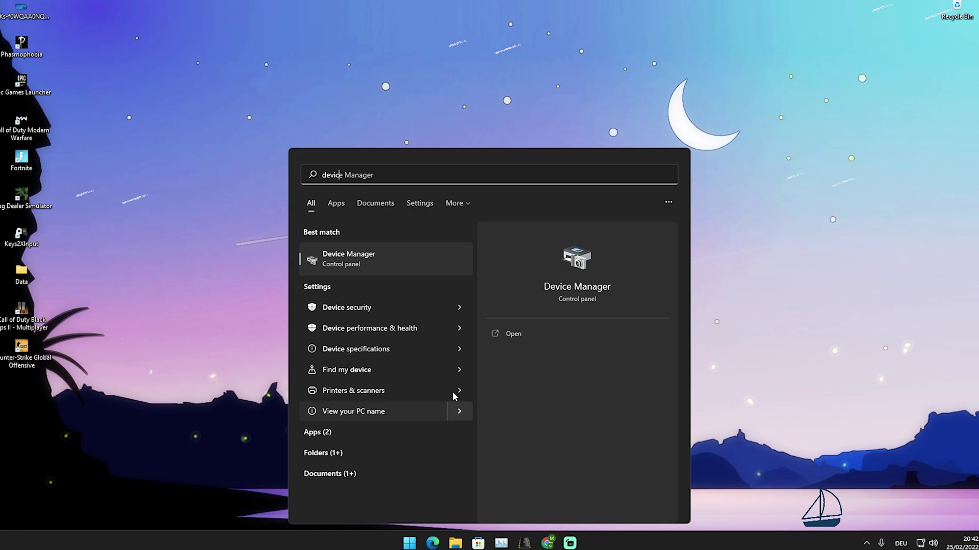
pyautogui.click(352, 259)
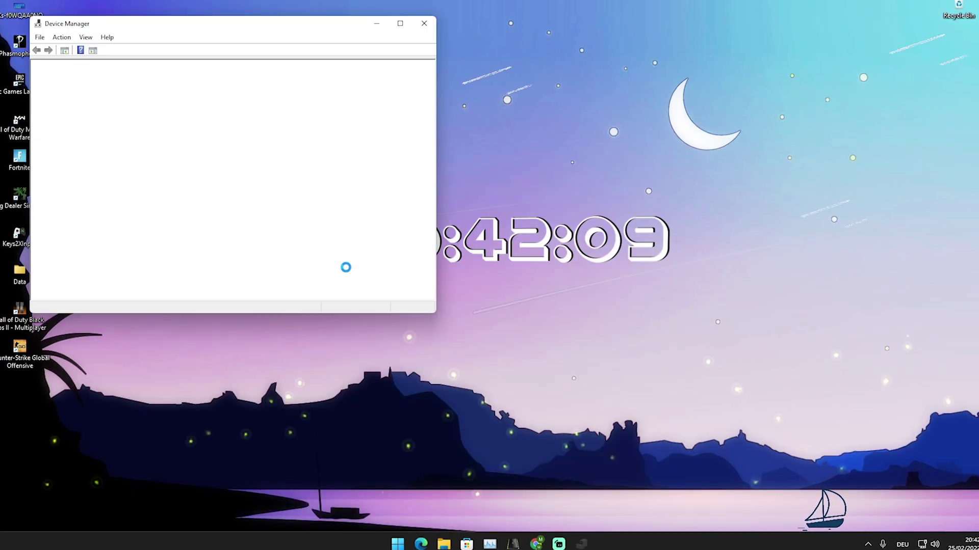
pyautogui.moveTo(235, 22); pyautogui.dragTo(506, 102)
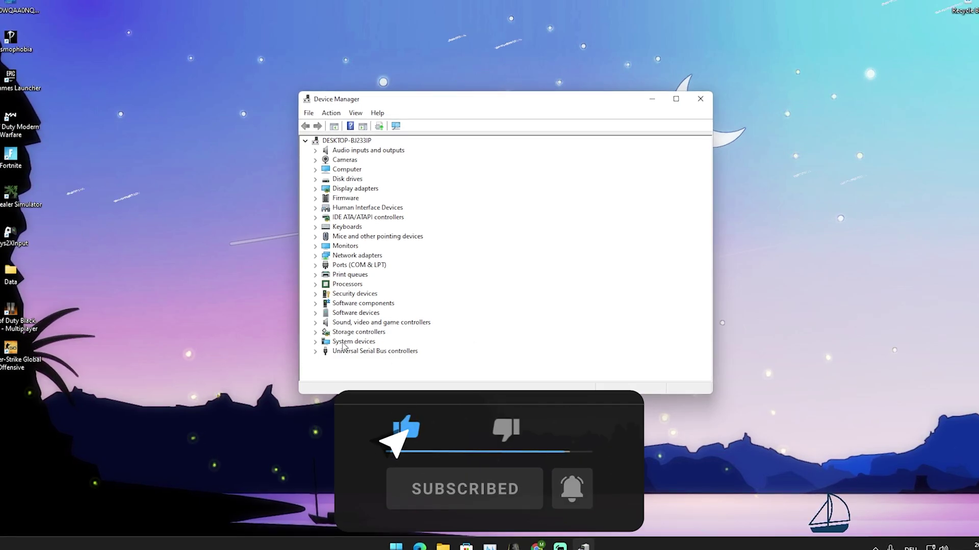
# - Expand System devices and select High precision event timer
pyautogui.click(344, 342)
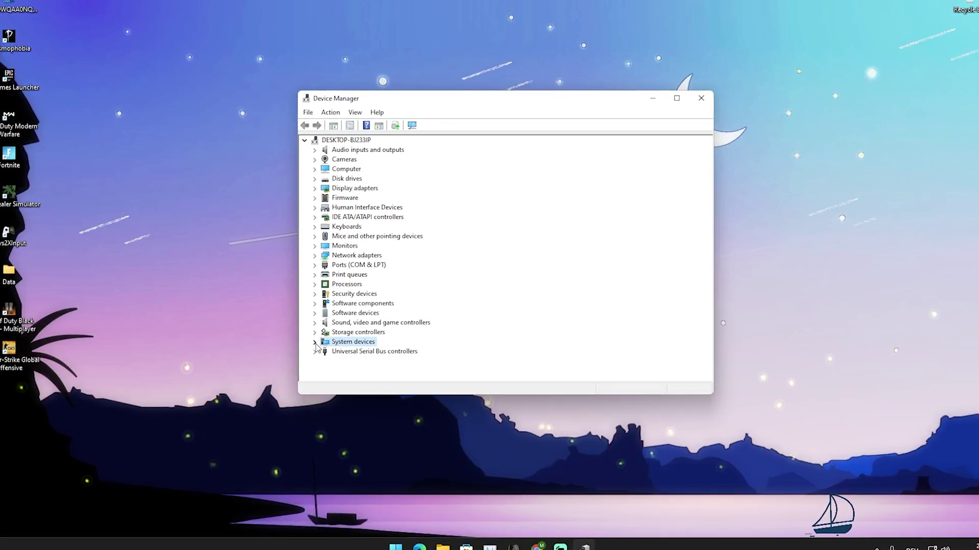
pyautogui.doubleClick(315, 342)
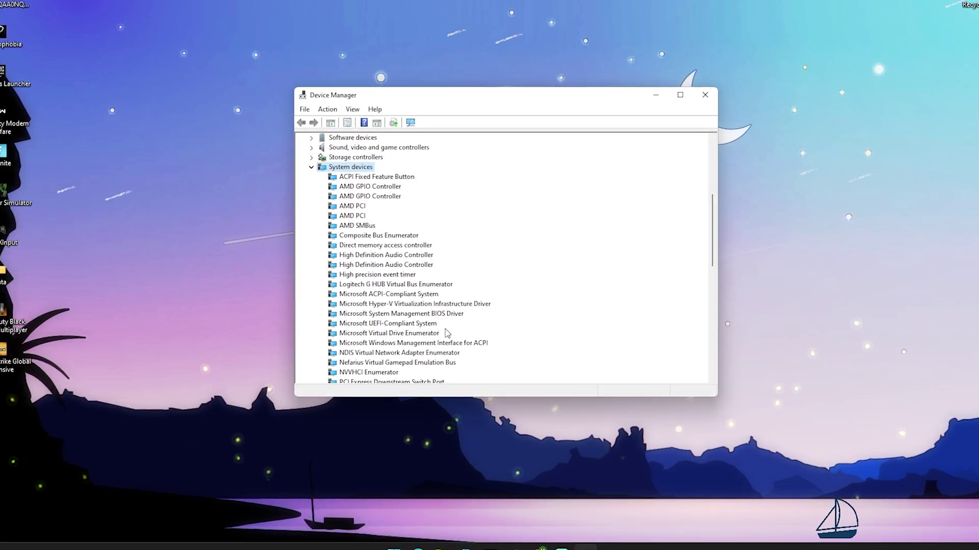
pyautogui.click(351, 278)
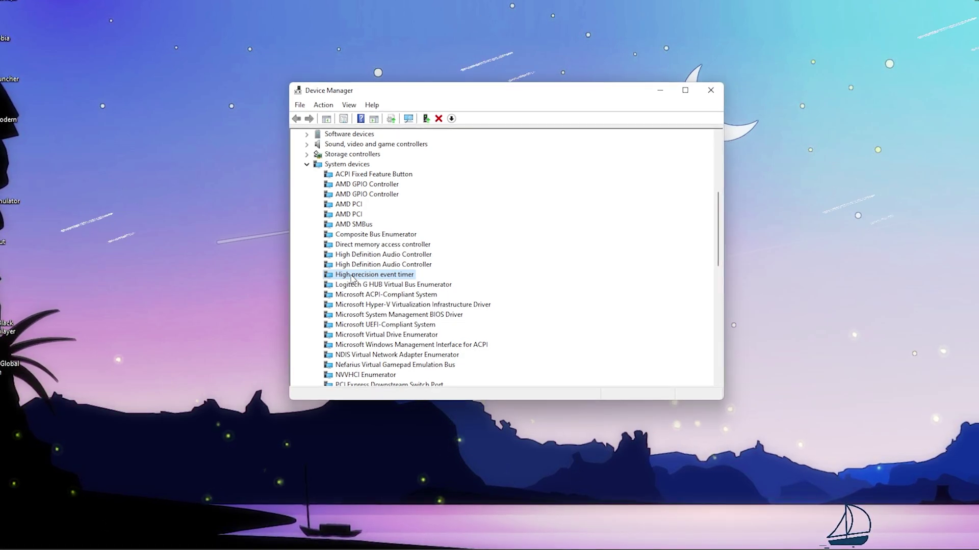
# - Disable the High precision event timer device, confirming with Yes
pyautogui.rightClick(355, 277)
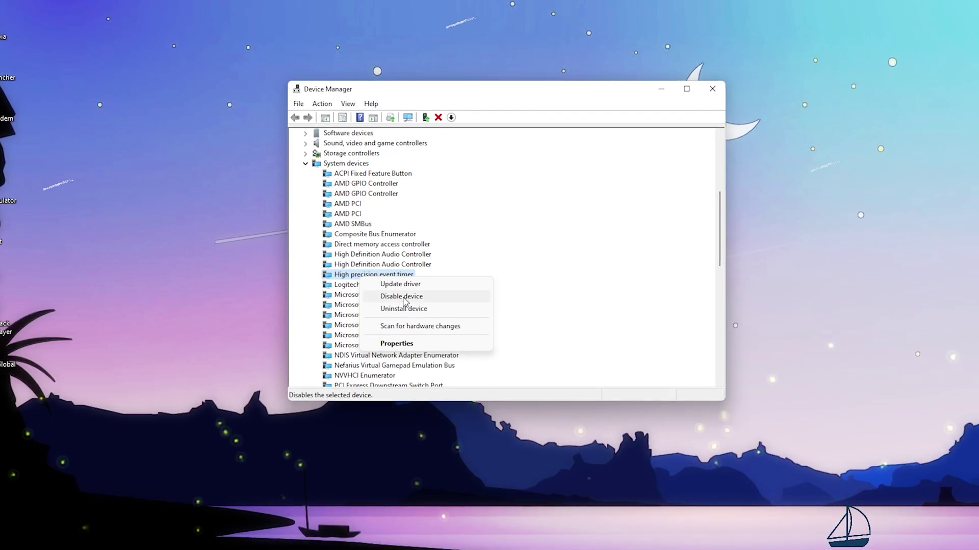
pyautogui.click(404, 299)
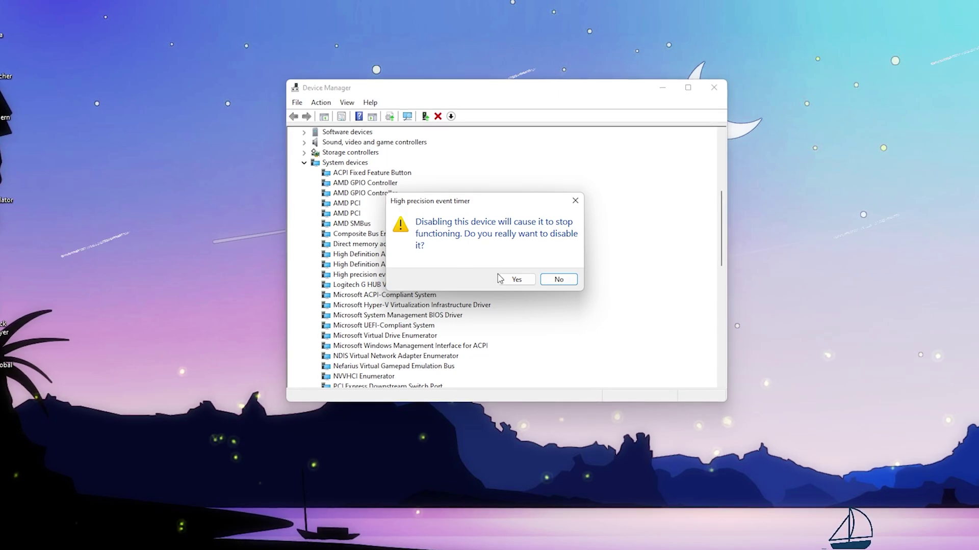
pyautogui.click(516, 280)
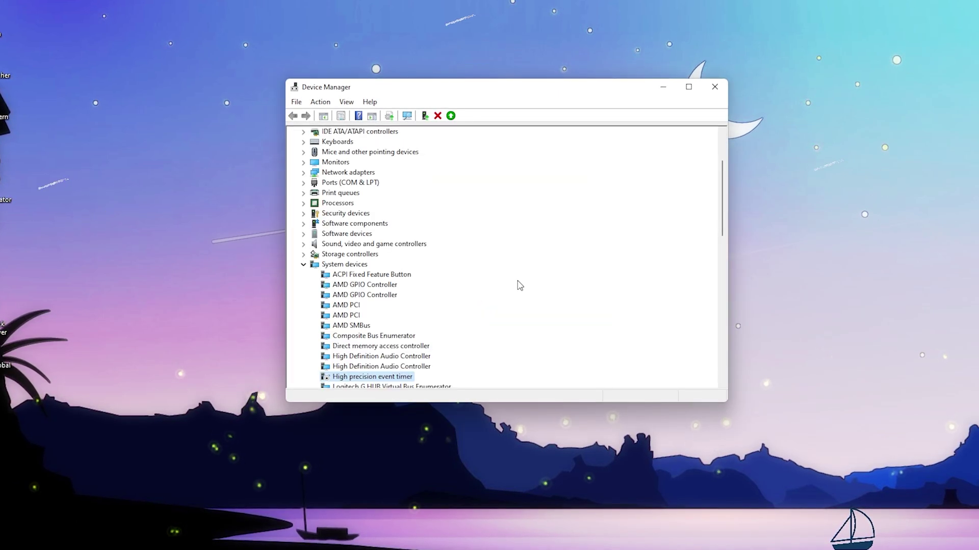
pyautogui.scroll(-3, 460, 276)
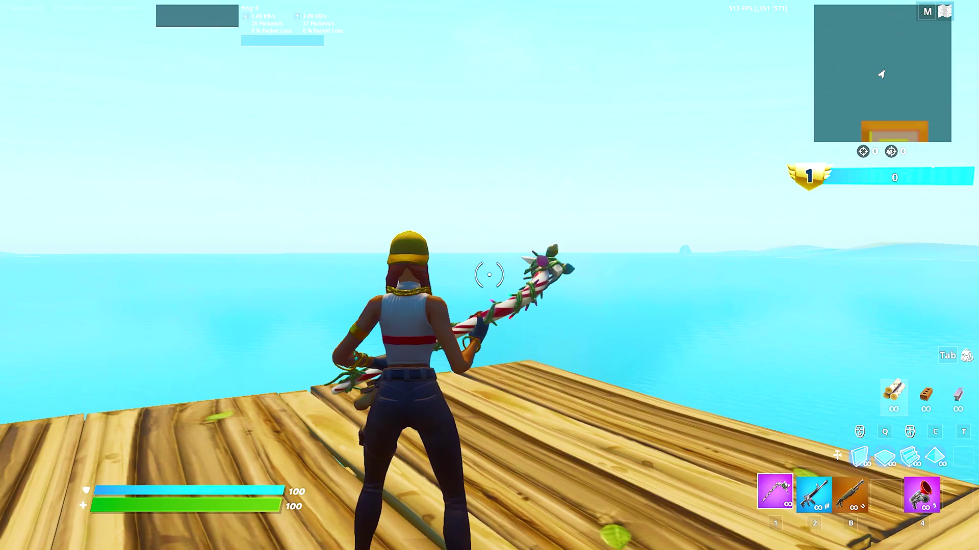
# - In Fortnite's Video settings, set Textures to High and View Distance to Medium
pyautogui.press('Escape')
pyautogui.click(26, 462)
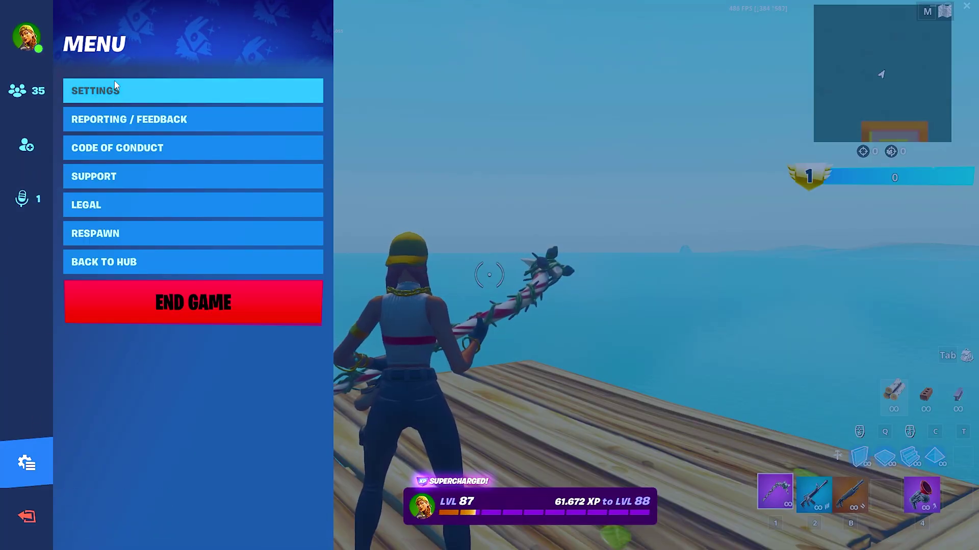
pyautogui.click(114, 92)
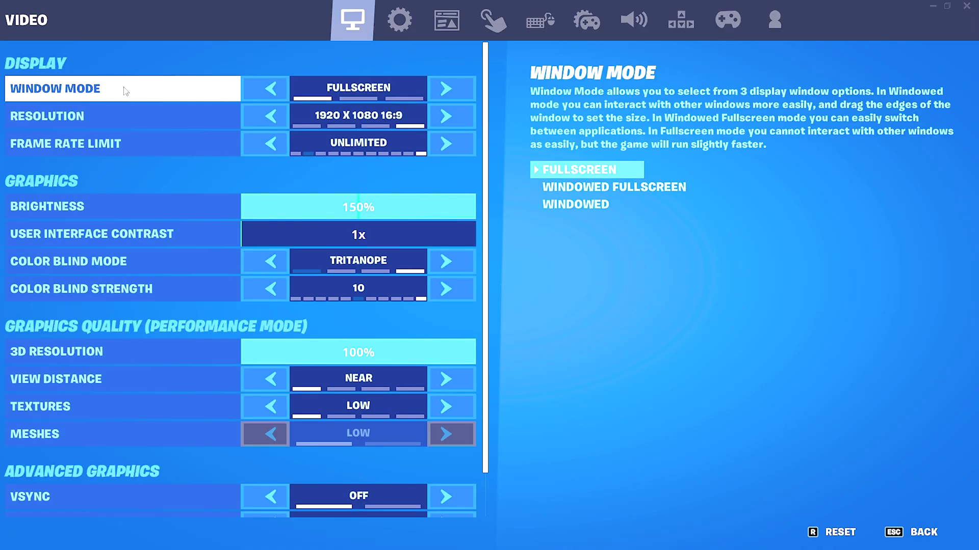
pyautogui.scroll(-1, 153, 191)
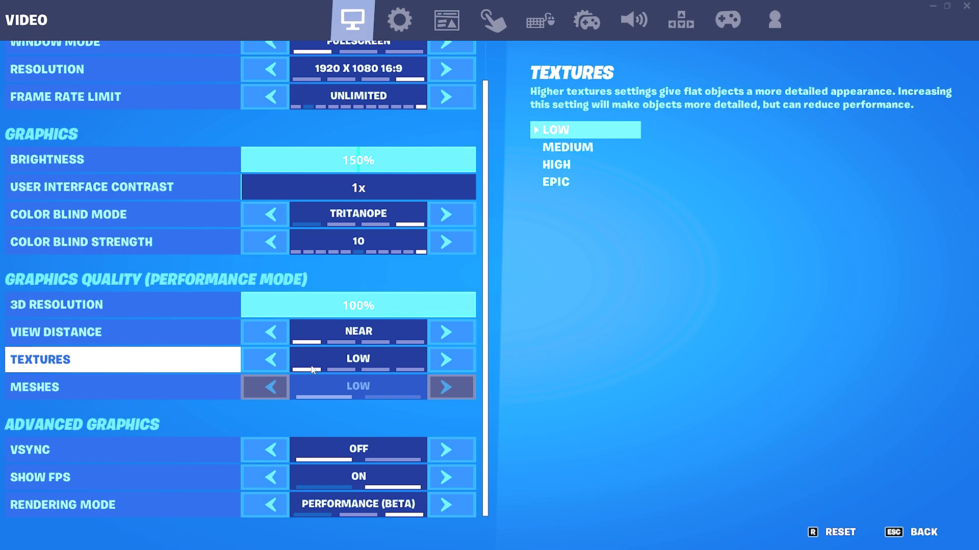
pyautogui.click(339, 366)
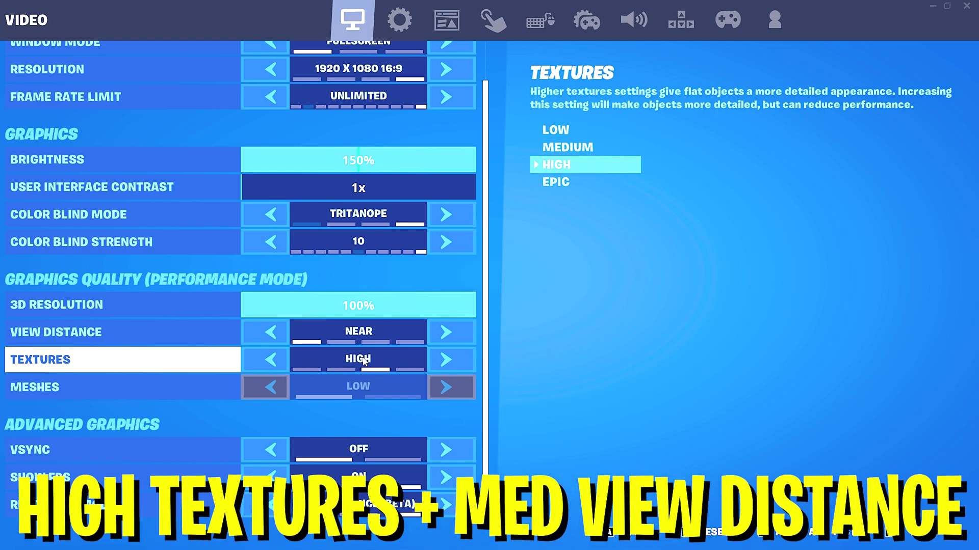
pyautogui.click(340, 342)
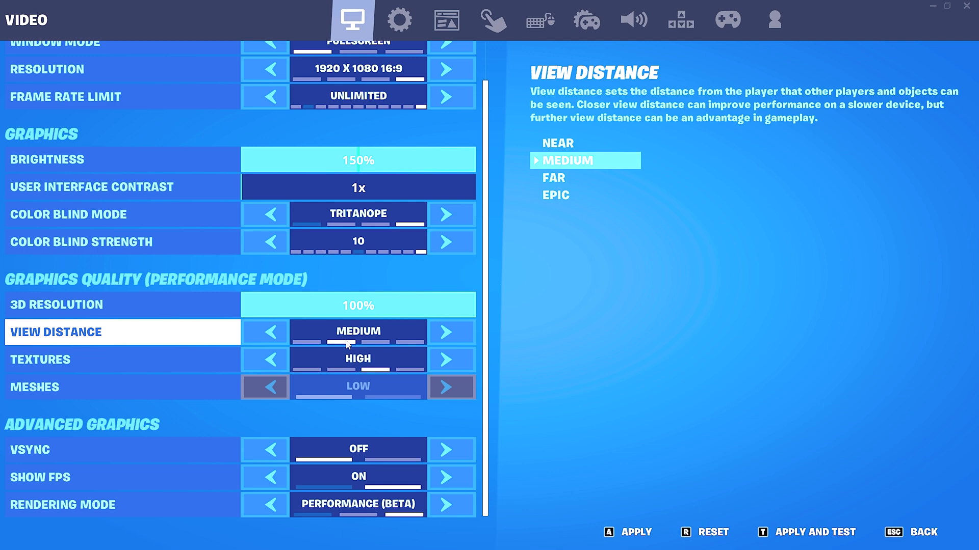
# - Return to gameplay, edit the wooden walls and swing the pickaxe at the builds
pyautogui.press('Escape')
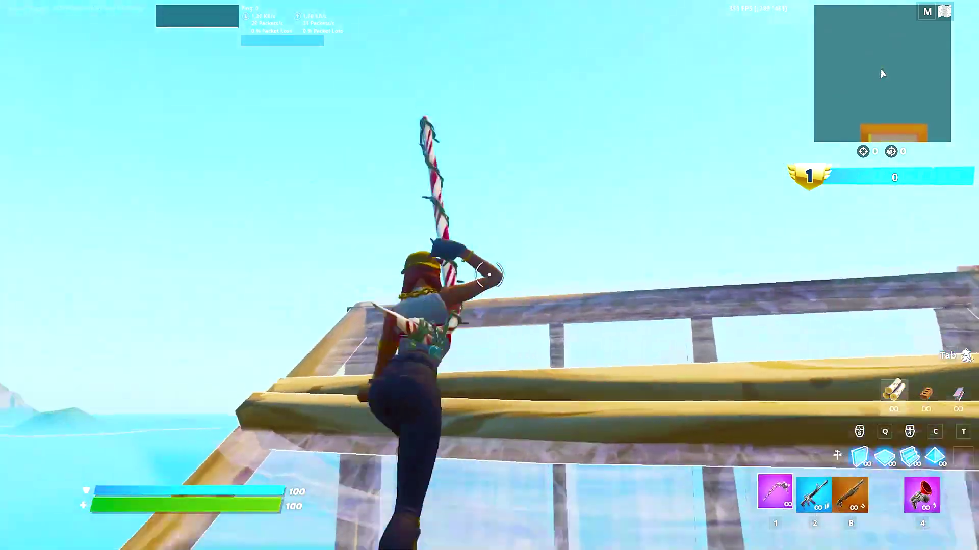
pyautogui.moveTo(489, 276); pyautogui.dragTo(490, 276)
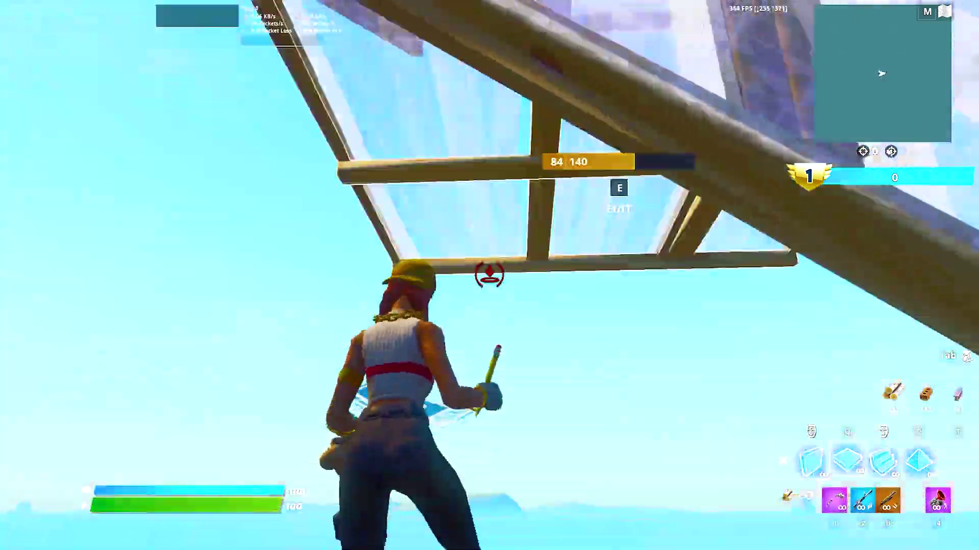
pyautogui.press('g')
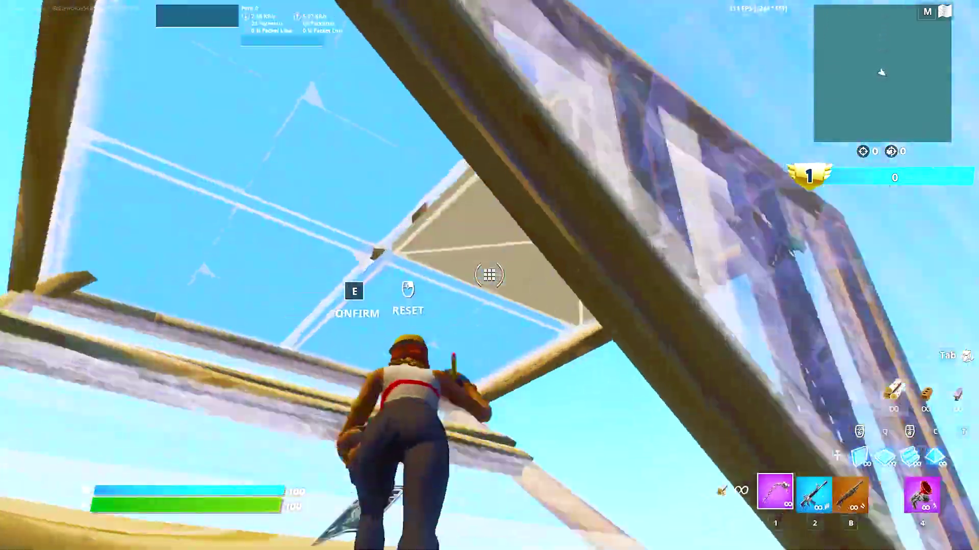
pyautogui.press('g')
pyautogui.press('g')
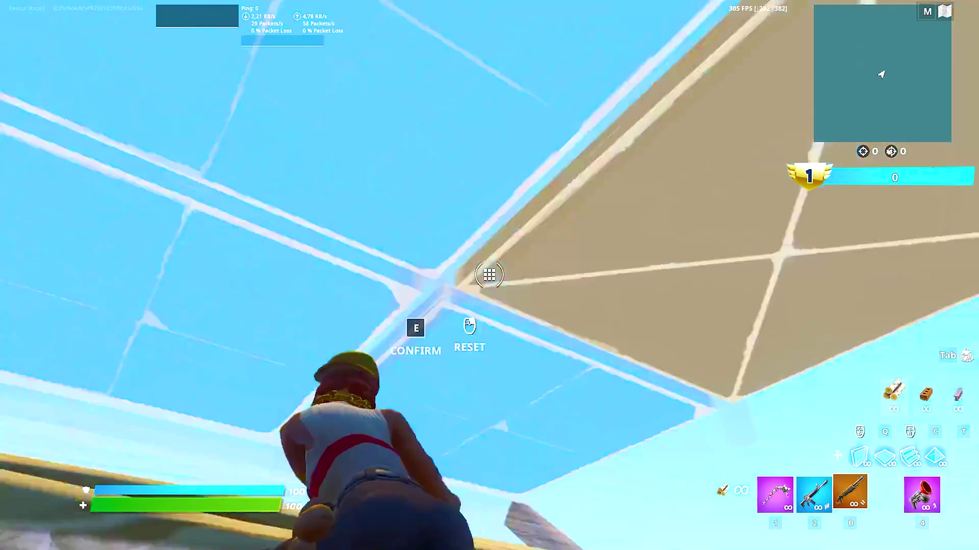
pyautogui.press('g')
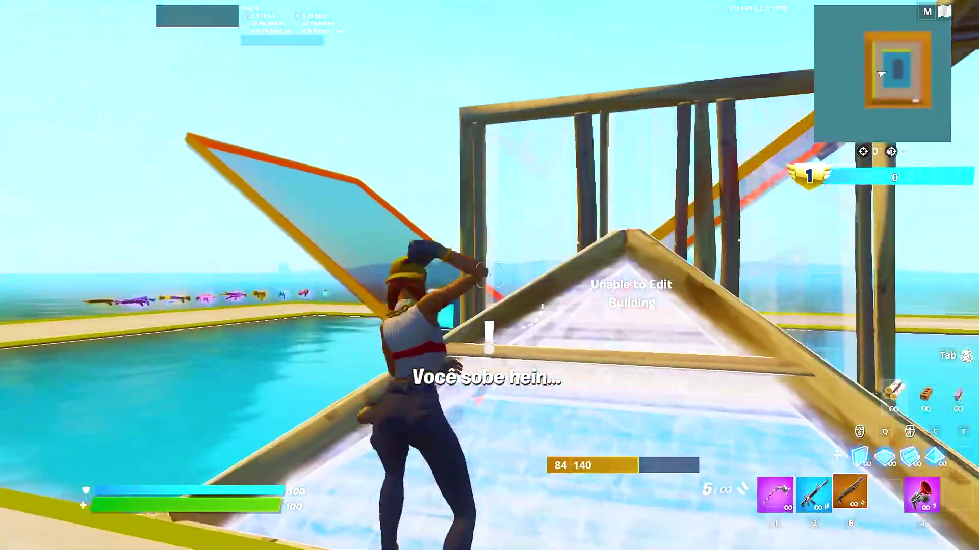
pyautogui.click(490, 276)
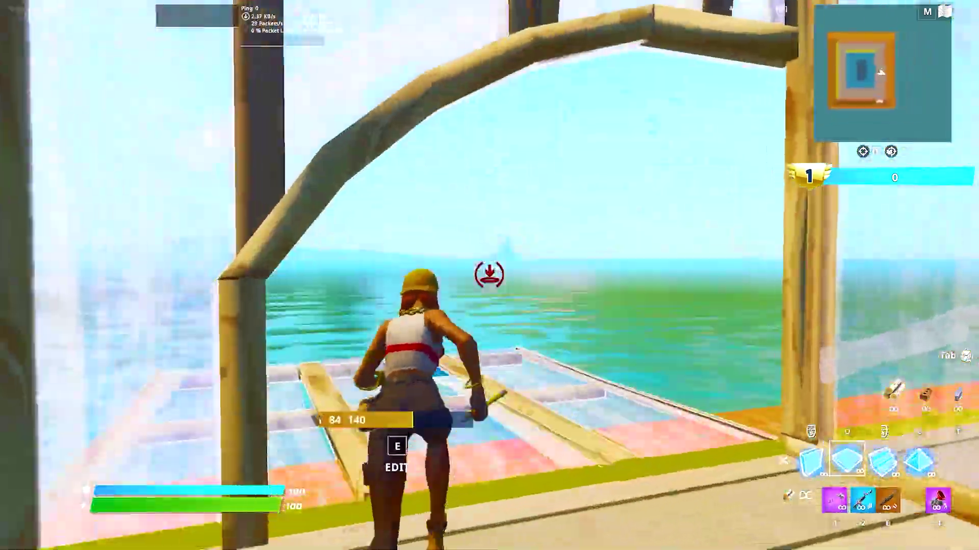
pyautogui.click(490, 276)
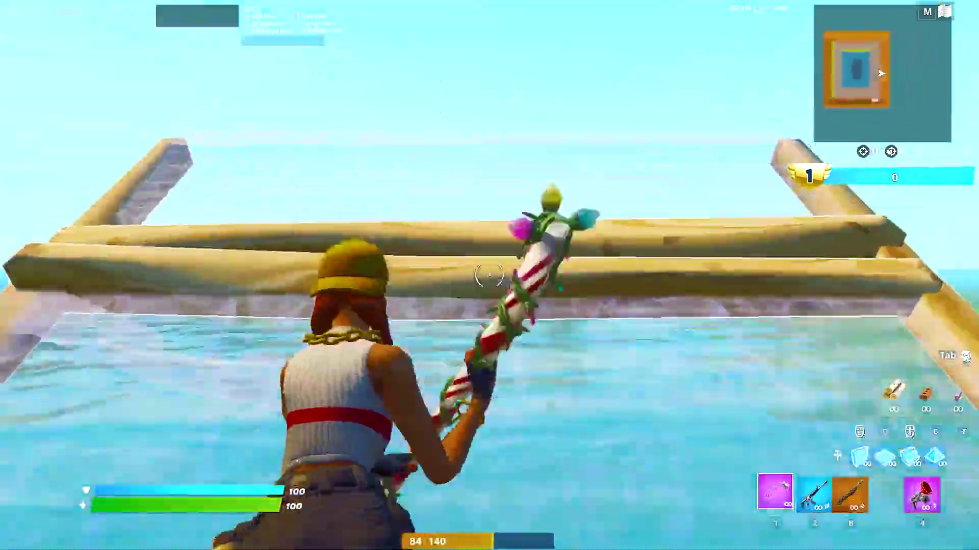